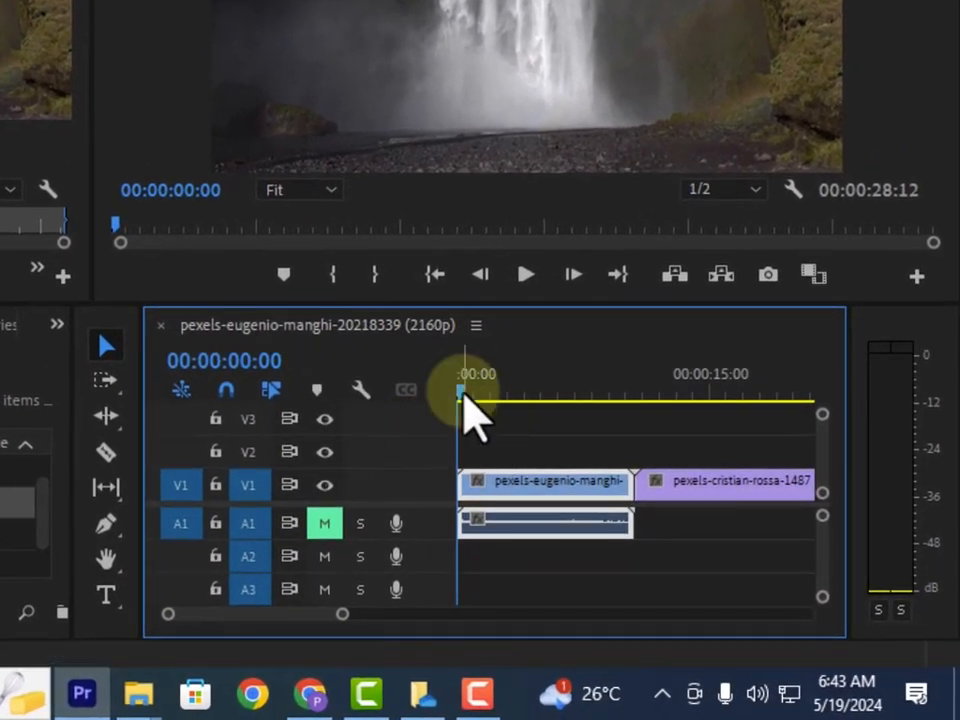
Scrub the playhead back and forth through the waterfall clip in the timeline and Program Monitor, leaving it at 00:00:01:24.
{"action": "left_click_drag", "start_coordinate": [470, 396], "coordinate": [568, 686]}
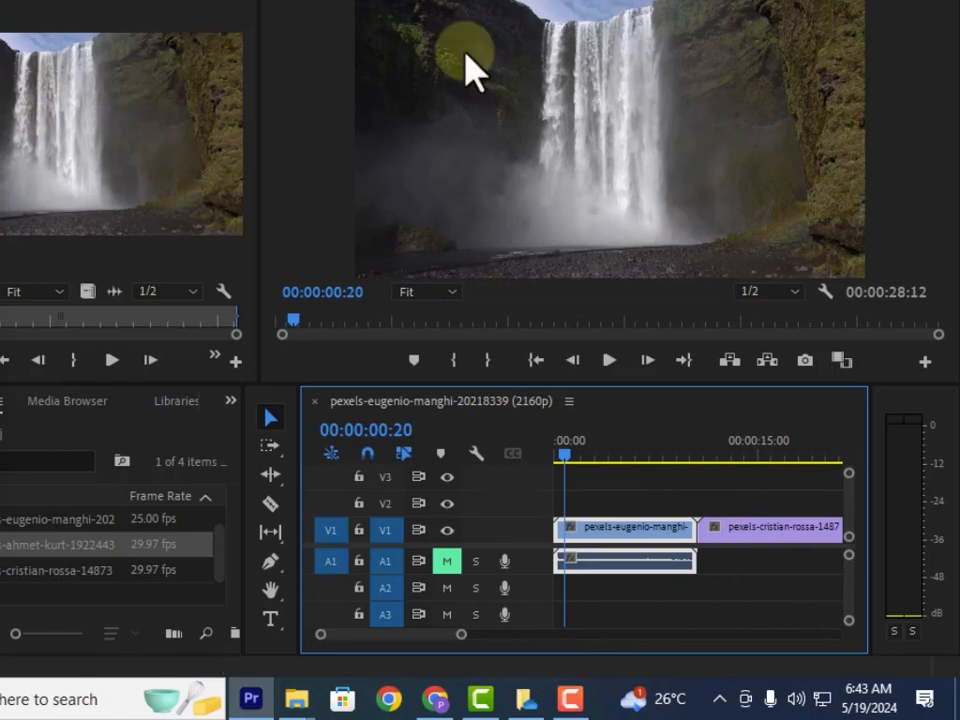
{"action": "left_click_drag", "start_coordinate": [294, 310], "coordinate": [326, 329]}
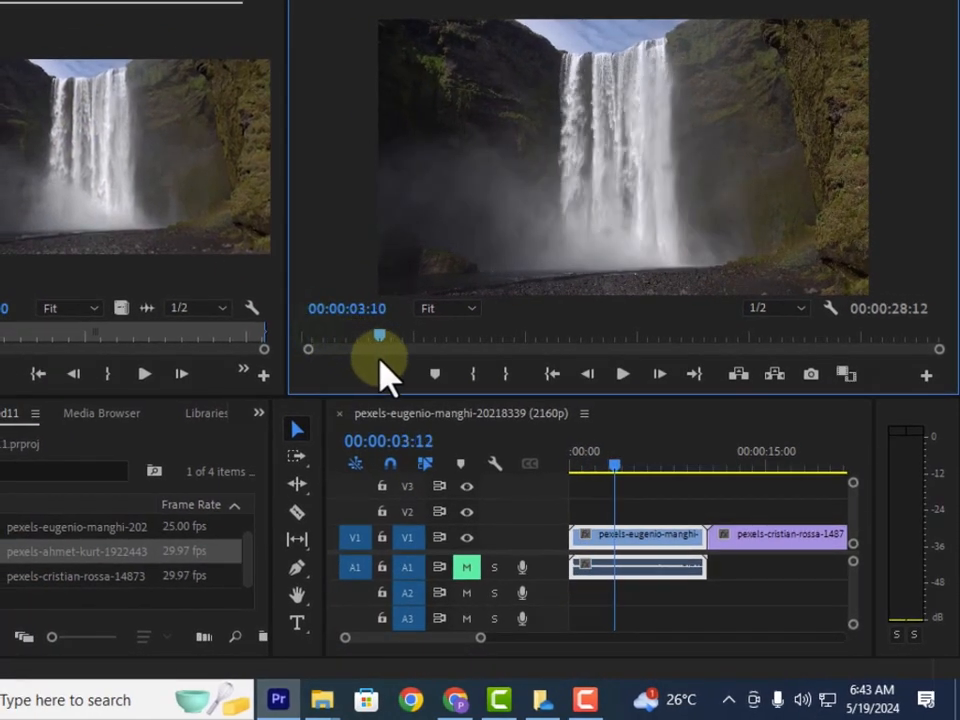
{"action": "left_click_drag", "start_coordinate": [380, 359], "coordinate": [380, 361]}
{"action": "left_click_drag", "start_coordinate": [615, 463], "coordinate": [614, 530]}
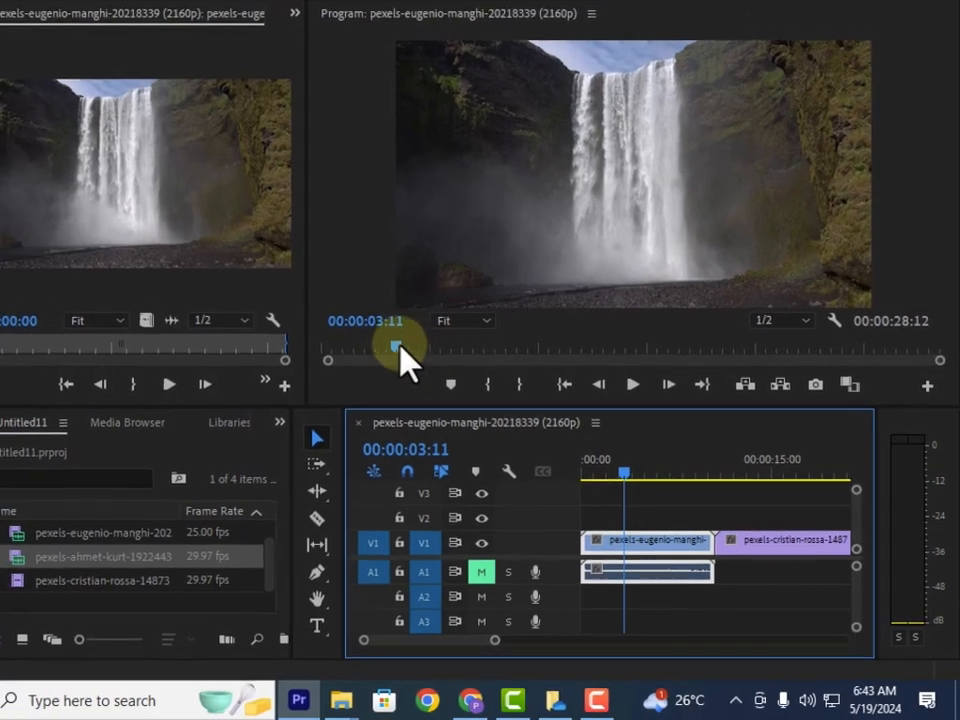
{"action": "left_click_drag", "start_coordinate": [378, 335], "coordinate": [396, 336]}
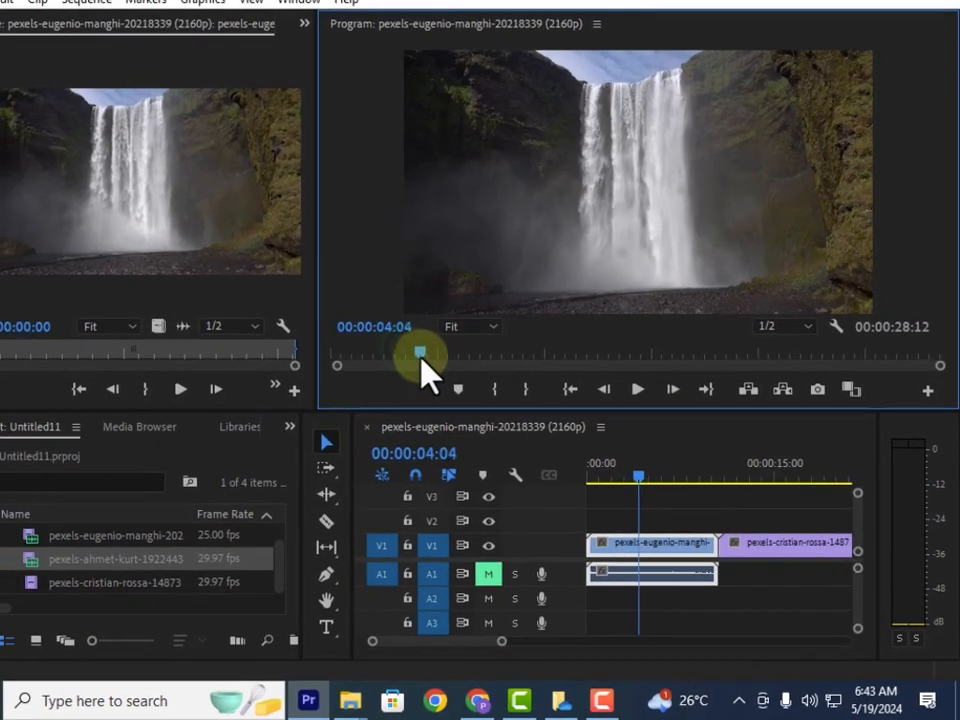
{"action": "left_click_drag", "start_coordinate": [474, 378], "coordinate": [378, 372]}
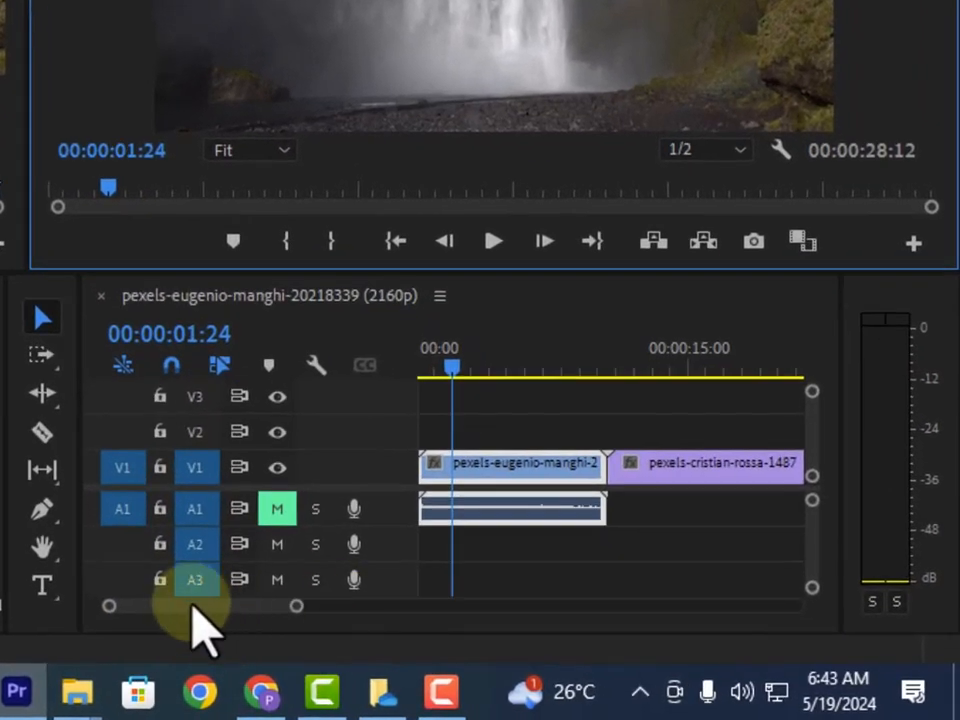
Scroll the timeline horizontally to the empty area around 00:03:45:00 and back to the start of the sequence.
{"action": "left_click_drag", "start_coordinate": [190, 605], "coordinate": [108, 622]}
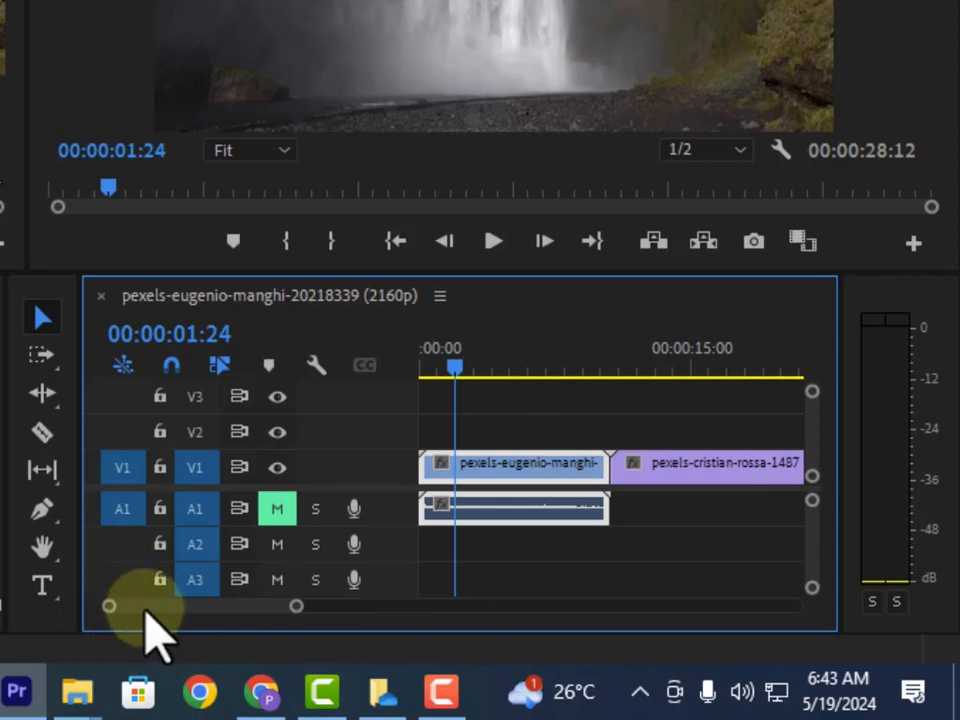
{"action": "left_click_drag", "start_coordinate": [146, 612], "coordinate": [323, 617]}
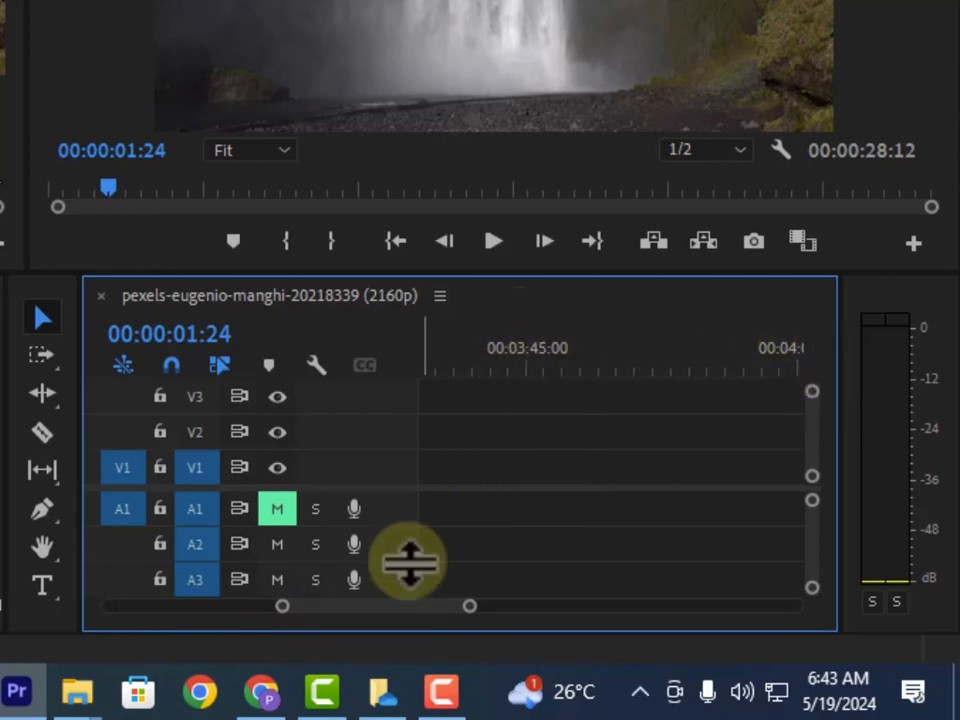
{"action": "left_click_drag", "start_coordinate": [431, 604], "coordinate": [252, 594]}
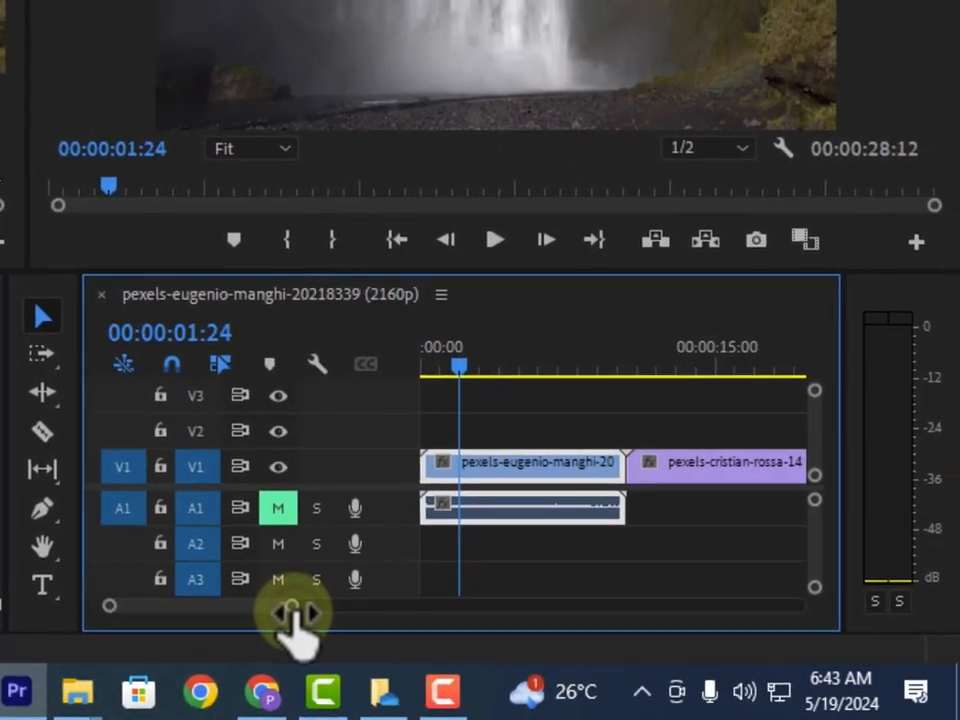
Zoom the timeline in on the first clip and back out until both clips on V1 fit in view.
{"action": "left_click_drag", "start_coordinate": [394, 567], "coordinate": [378, 568]}
{"action": "left_click_drag", "start_coordinate": [283, 615], "coordinate": [400, 705]}
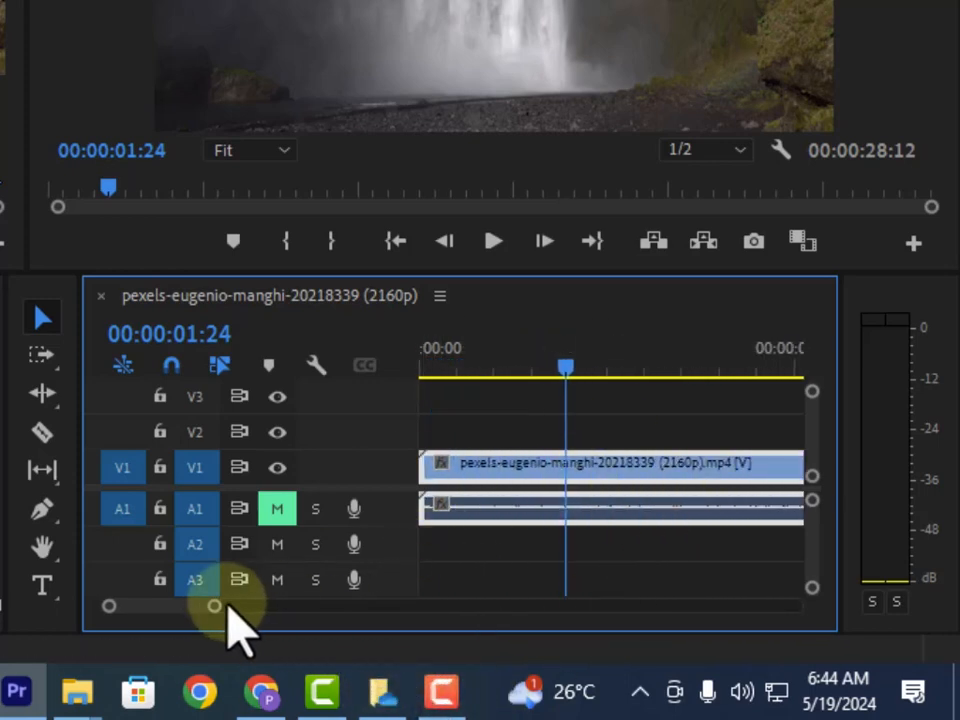
{"action": "left_click_drag", "start_coordinate": [214, 612], "coordinate": [367, 633]}
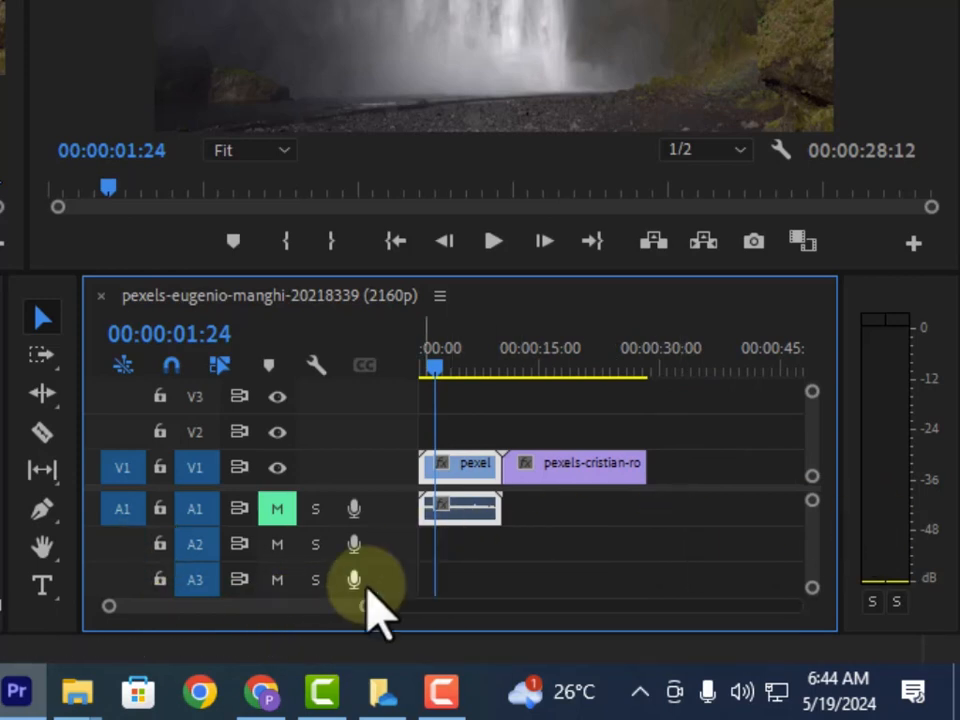
{"action": "left_click_drag", "start_coordinate": [369, 600], "coordinate": [326, 606]}
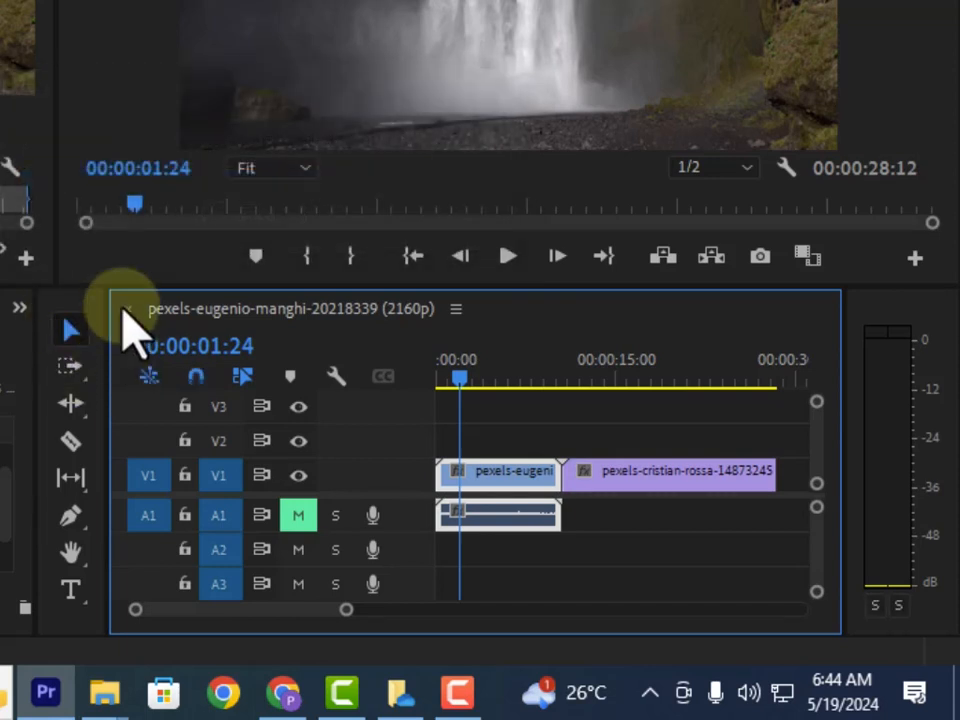
With the Selection tool, move the first clip up to V2 and back to V1, and shift the second clip further along V1.
{"action": "key", "text": "v"}
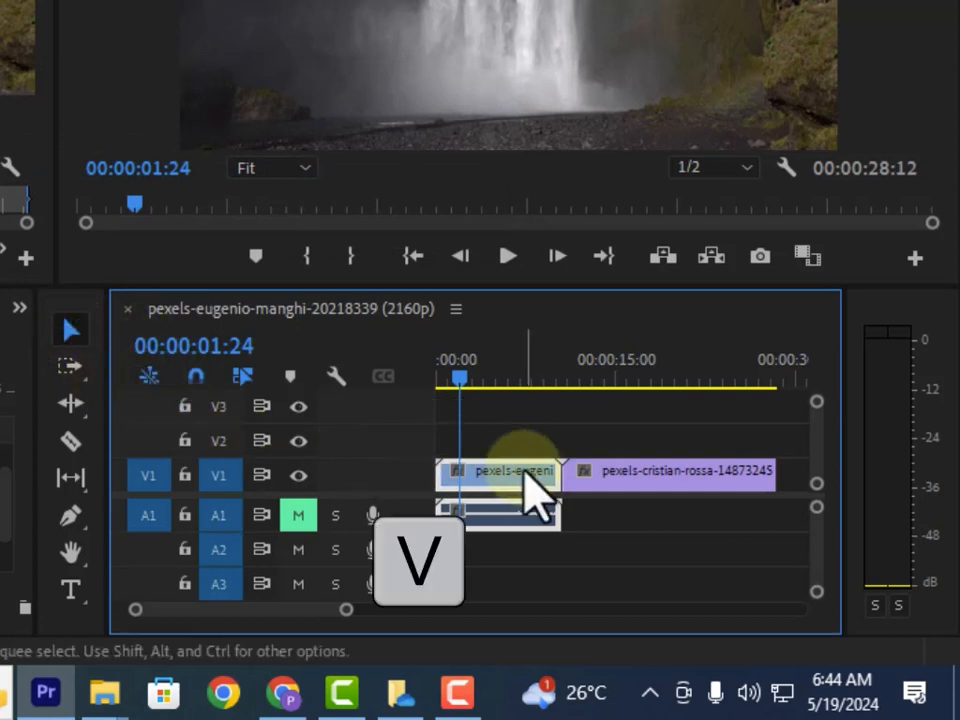
{"action": "left_click_drag", "start_coordinate": [527, 490], "coordinate": [489, 422]}
{"action": "left_click_drag", "start_coordinate": [634, 497], "coordinate": [697, 497]}
{"action": "left_click_drag", "start_coordinate": [509, 410], "coordinate": [506, 476]}
Shorten both V1 clips from their ends and butt the second against the first at 00:00:07:06, for a sequence length of 00:00:17:18.
{"action": "left_click_drag", "start_coordinate": [568, 475], "coordinate": [518, 473]}
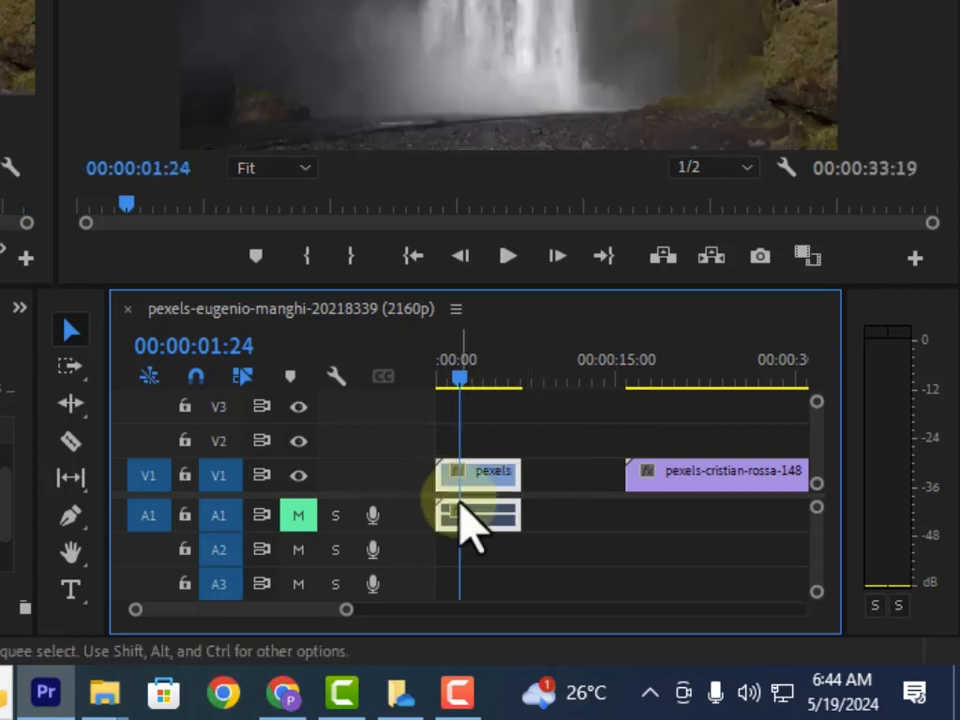
{"action": "left_click_drag", "start_coordinate": [700, 485], "coordinate": [612, 490]}
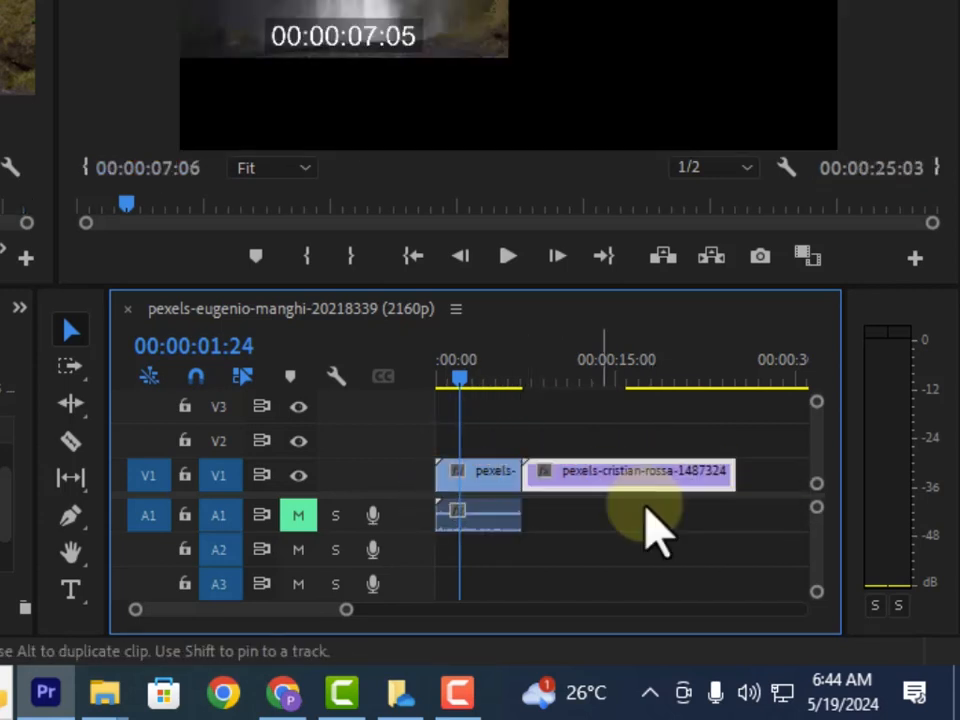
{"action": "left_click_drag", "start_coordinate": [727, 480], "coordinate": [557, 471]}
{"action": "left_click_drag", "start_coordinate": [617, 480], "coordinate": [584, 477]}
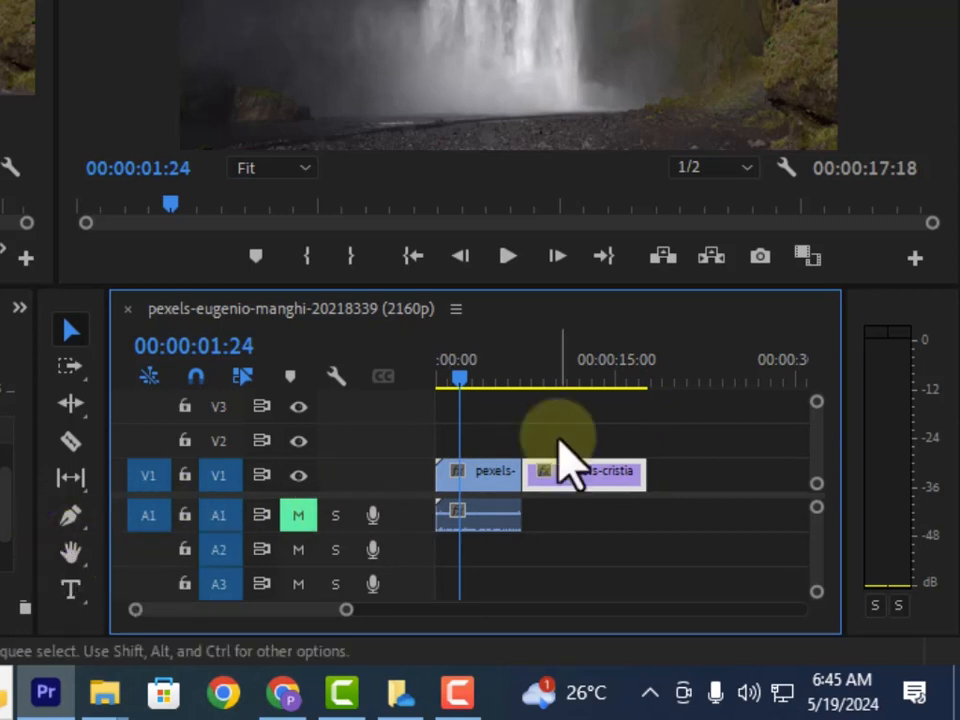
Use the Hand tool to pan the timeline past the end of the clips and return to the sequence start.
{"action": "key", "text": "h"}
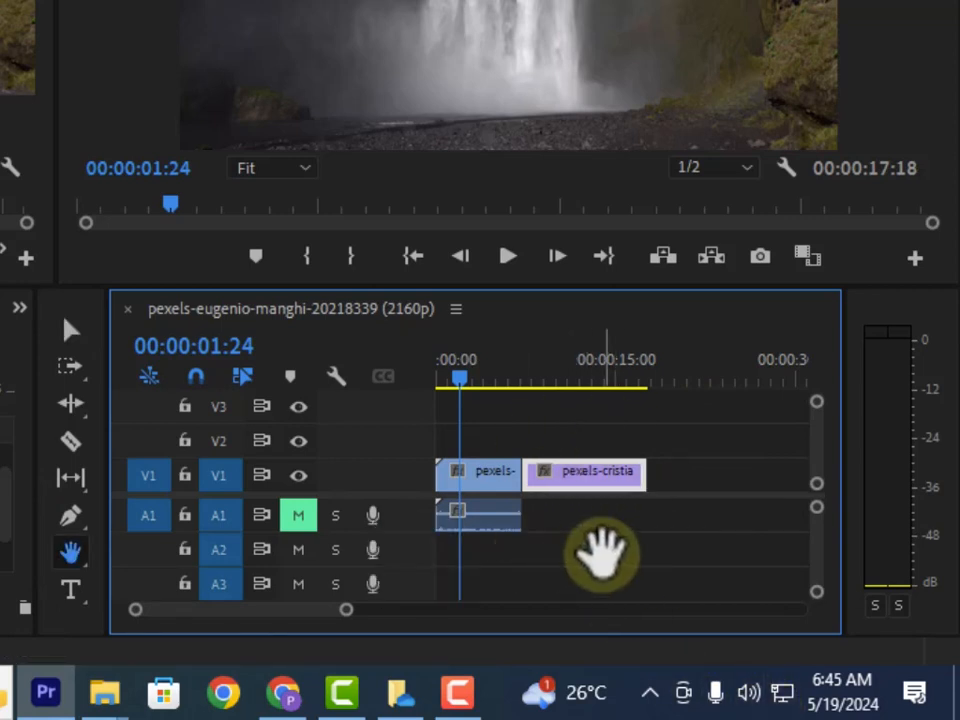
{"action": "left_click_drag", "start_coordinate": [613, 521], "coordinate": [733, 551]}
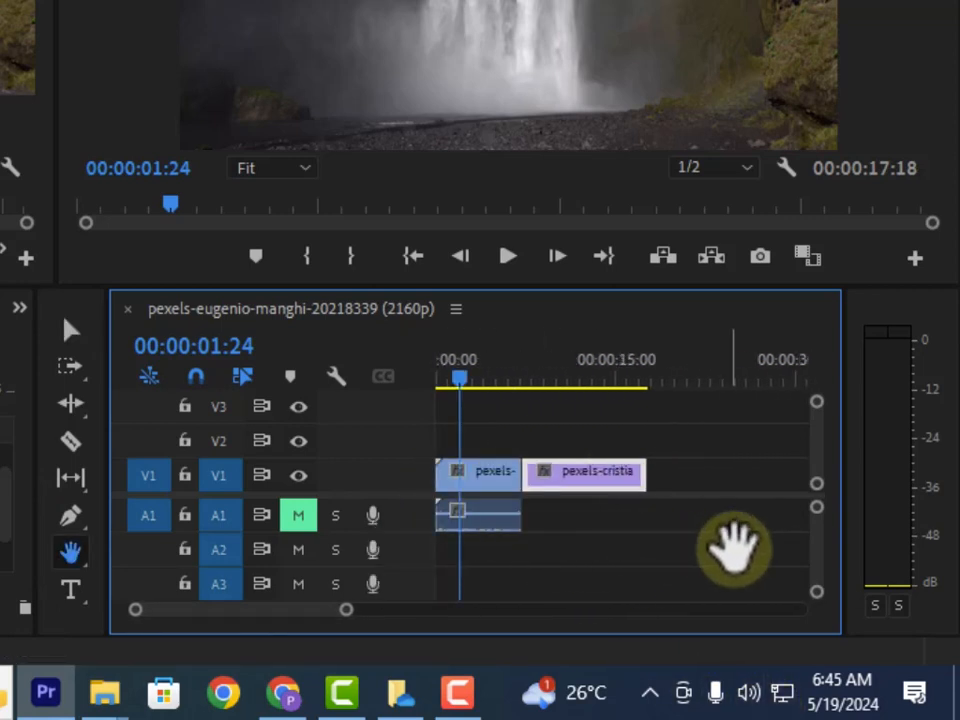
{"action": "left_click_drag", "start_coordinate": [733, 471], "coordinate": [568, 489]}
{"action": "left_click_drag", "start_coordinate": [767, 525], "coordinate": [493, 540]}
{"action": "left_click_drag", "start_coordinate": [634, 510], "coordinate": [420, 535]}
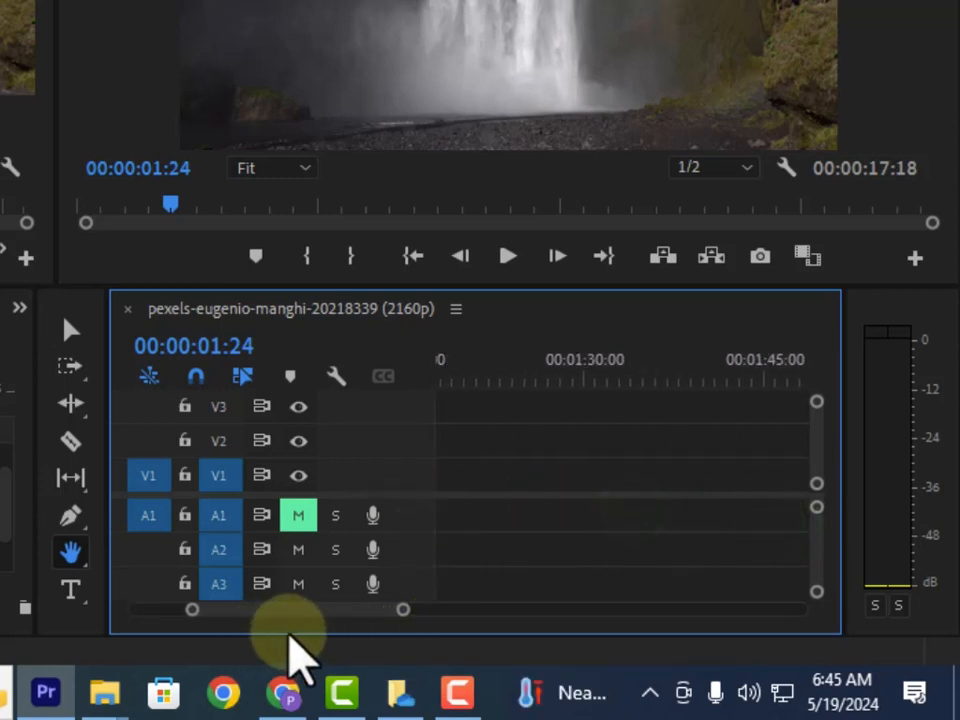
{"action": "left_click_drag", "start_coordinate": [293, 606], "coordinate": [270, 599]}
{"action": "left_click_drag", "start_coordinate": [618, 568], "coordinate": [483, 553]}
{"action": "left_click_drag", "start_coordinate": [662, 521], "coordinate": [522, 511]}
{"action": "left_click_drag", "start_coordinate": [522, 450], "coordinate": [825, 681]}
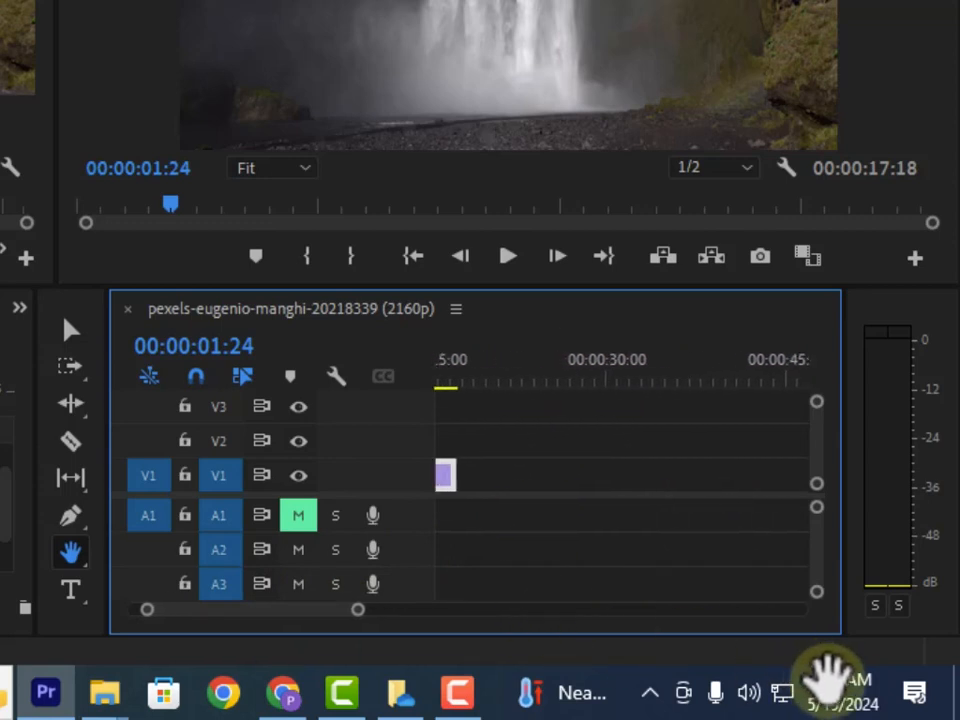
{"action": "left_click_drag", "start_coordinate": [506, 497], "coordinate": [572, 516]}
{"action": "left_click_drag", "start_coordinate": [452, 493], "coordinate": [630, 537]}
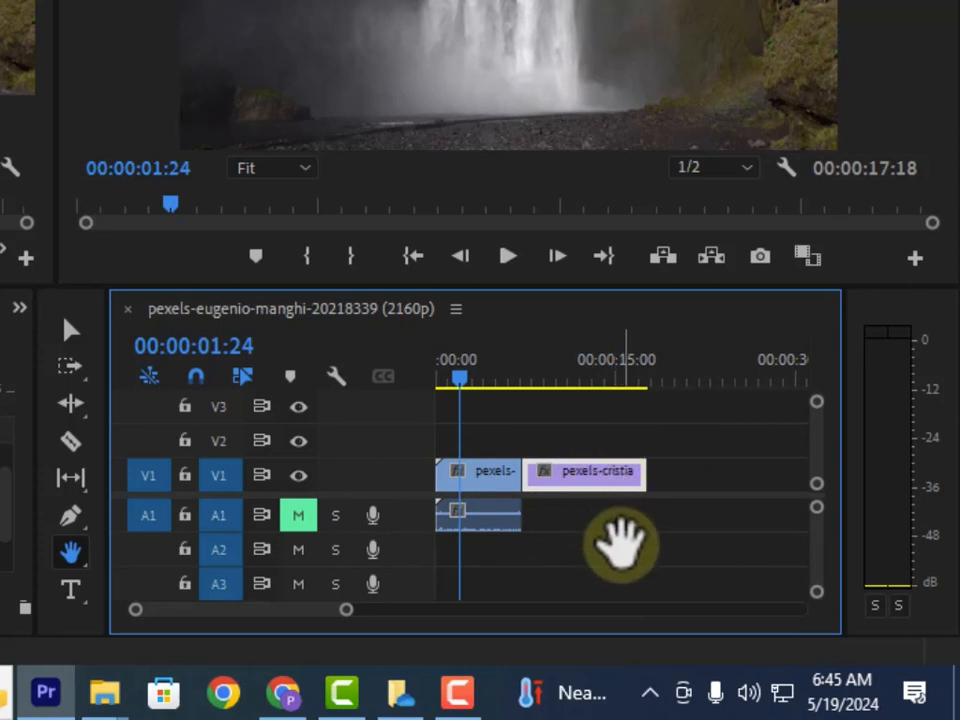
Use the Zoom tool to magnify the second clip in the timeline and zoom back out to both clips.
{"action": "key", "text": "z"}
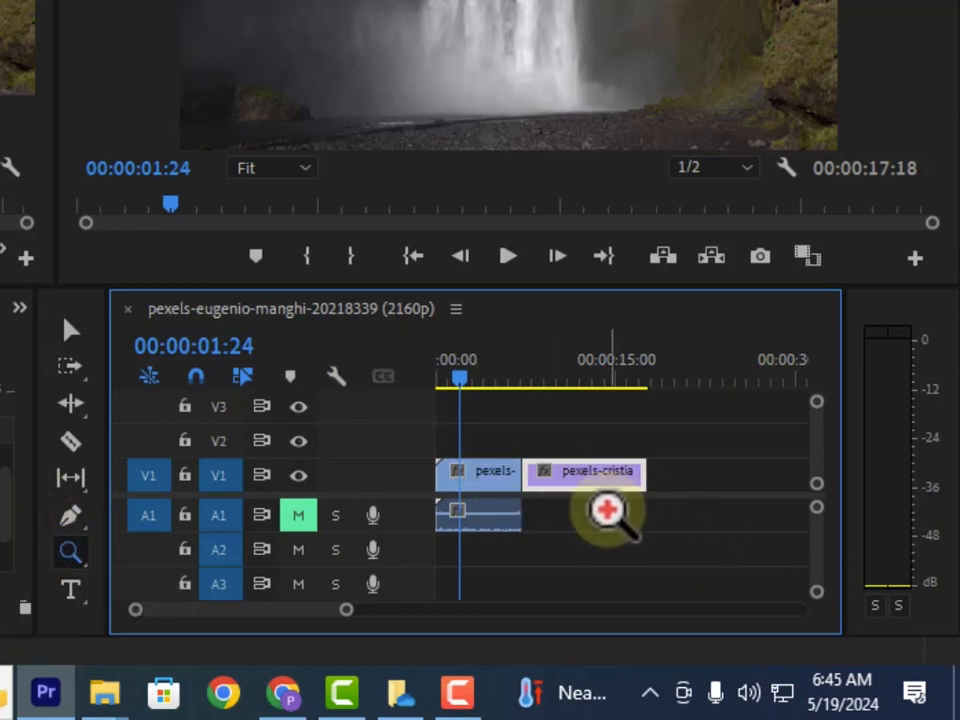
{"action": "left_click", "coordinate": [607, 511]}
{"action": "left_click", "coordinate": [607, 511]}
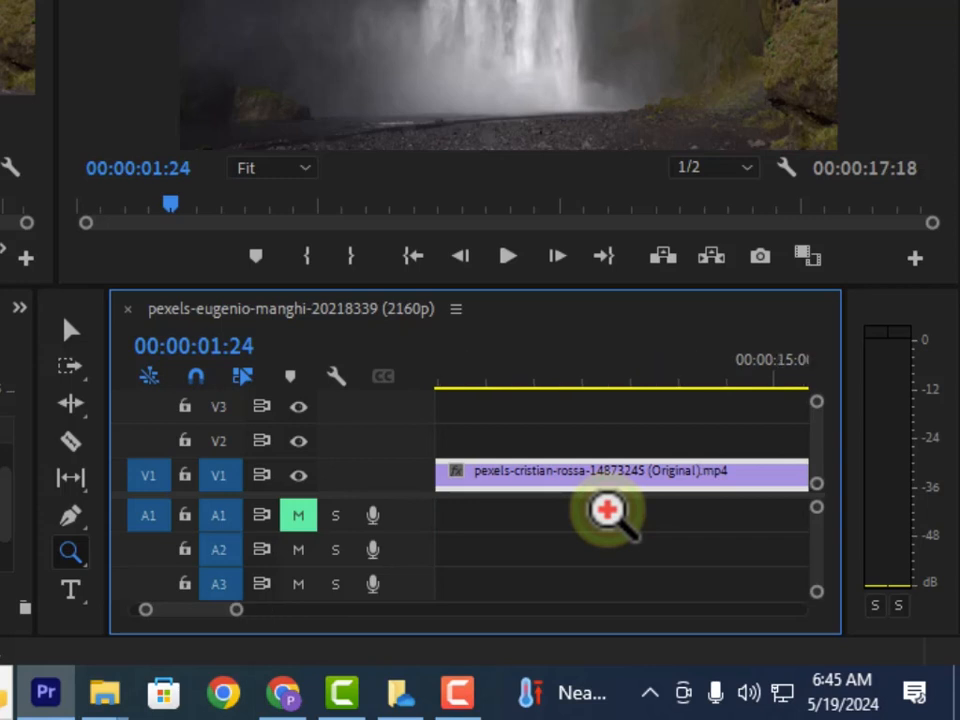
{"action": "key", "text": "alt"}
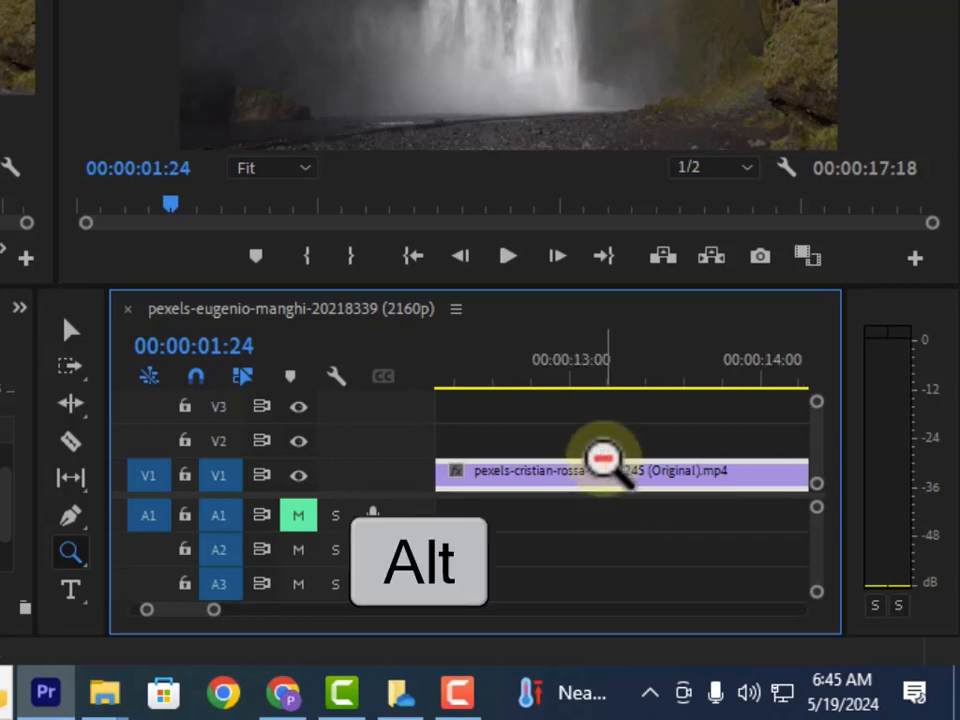
{"action": "left_click", "coordinate": [598, 456], "text": "alt"}
{"action": "left_click", "coordinate": [593, 456], "text": "alt"}
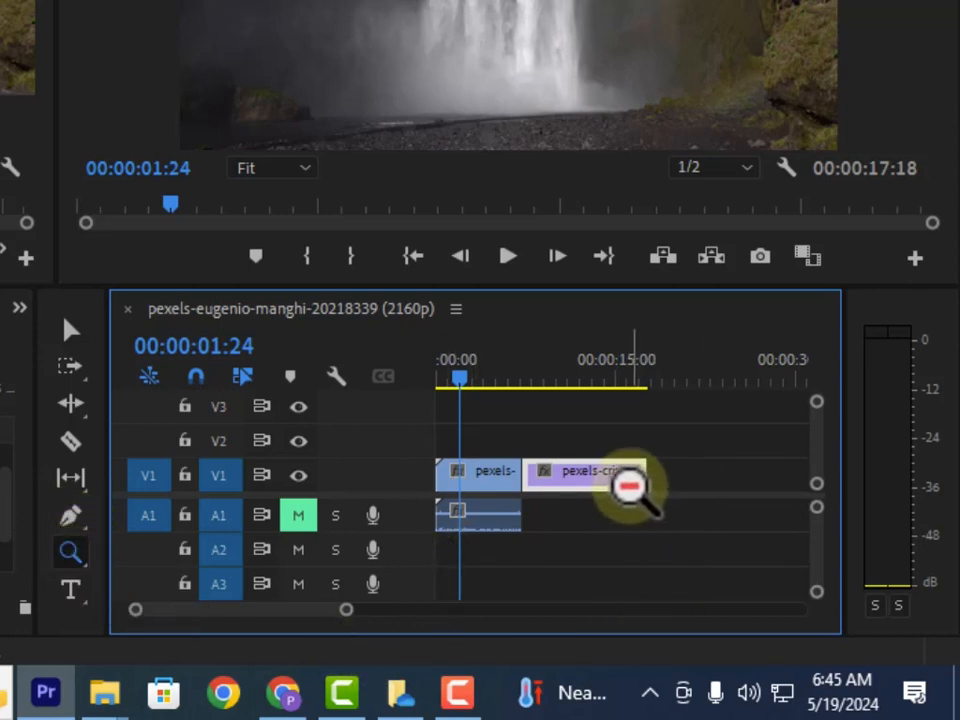
Zoom closely into the second clip around 00:00:08:15, zoom back out and return the timeline view to the sequence start.
{"action": "scroll", "coordinate": [577, 440], "scroll_direction": "up", "scroll_amount": 5}
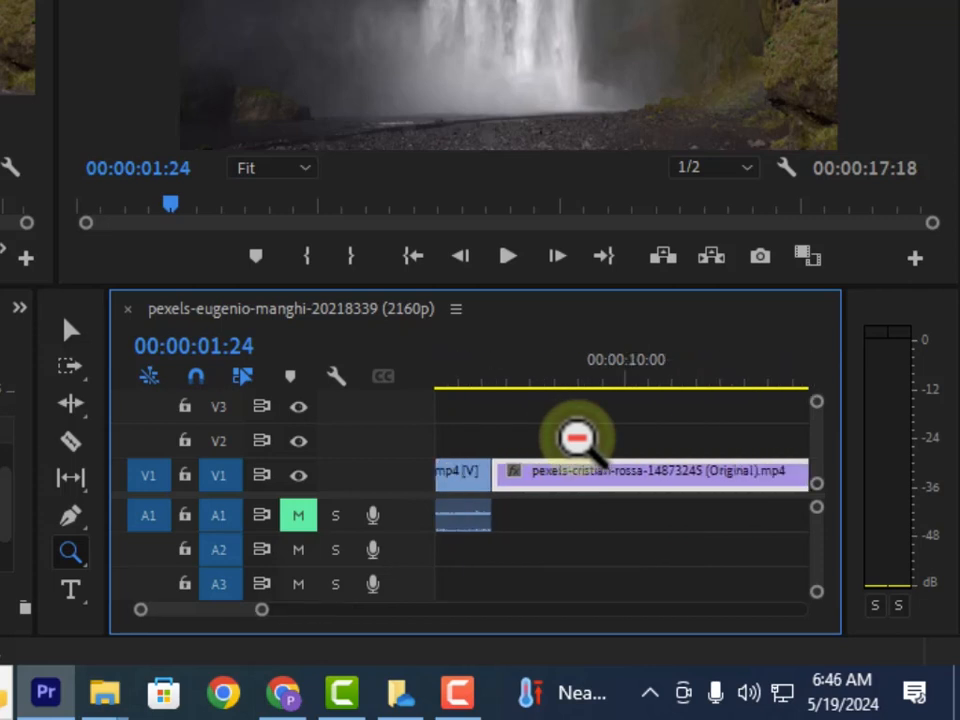
{"action": "scroll", "coordinate": [574, 438], "scroll_direction": "up", "scroll_amount": 5}
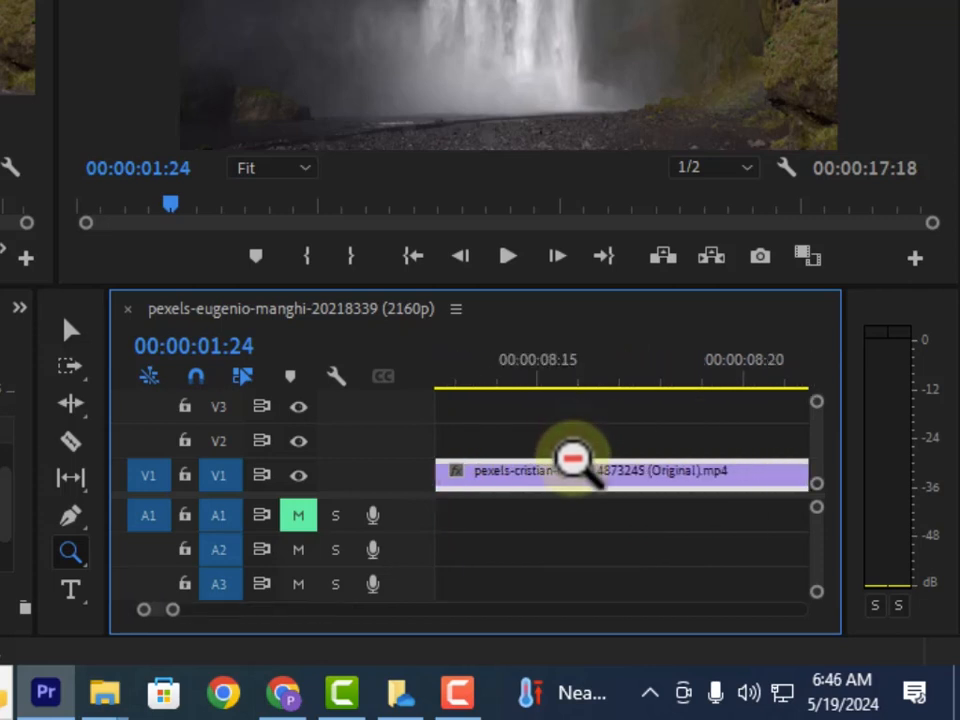
{"action": "key", "text": "alt"}
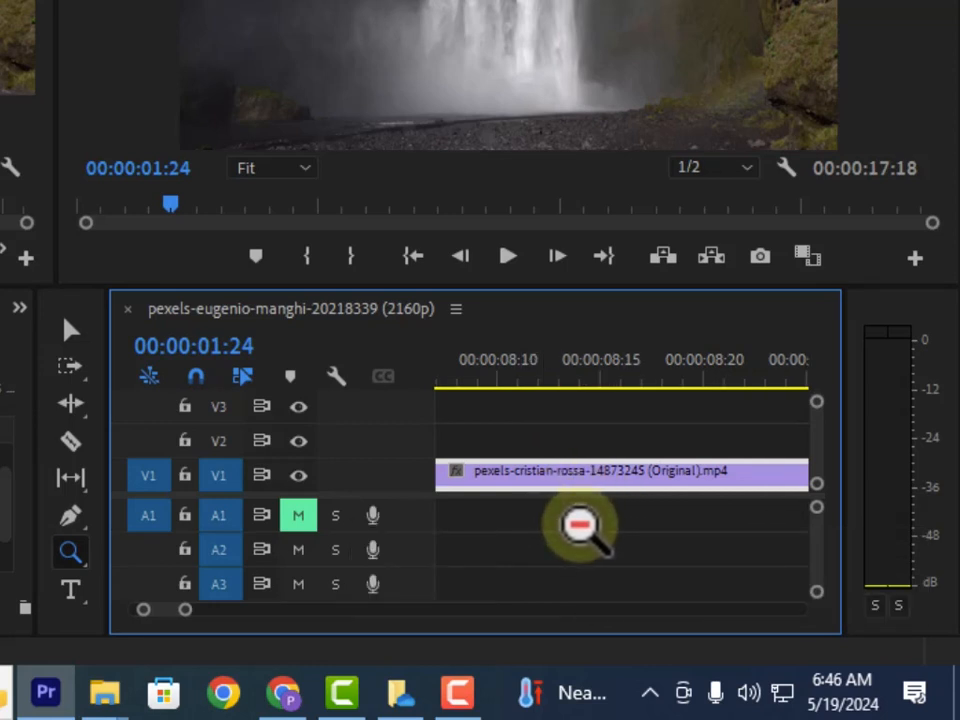
{"action": "left_click", "coordinate": [580, 524], "text": "alt"}
{"action": "left_click", "coordinate": [580, 524], "text": "alt"}
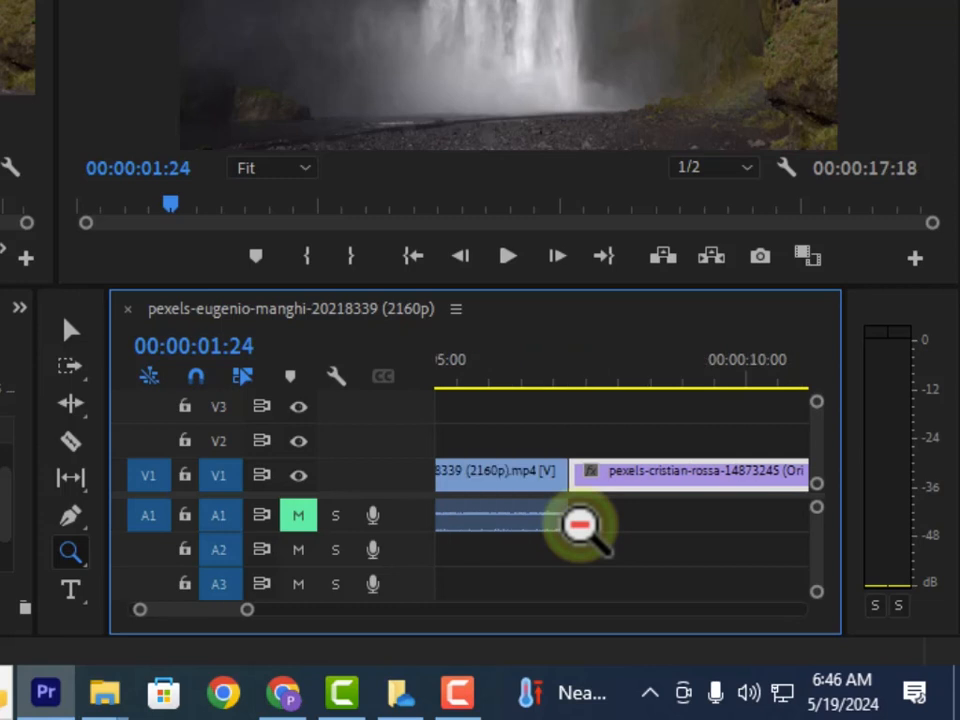
{"action": "left_click", "coordinate": [645, 532], "text": "alt"}
{"action": "left_click", "coordinate": [648, 532], "text": "alt"}
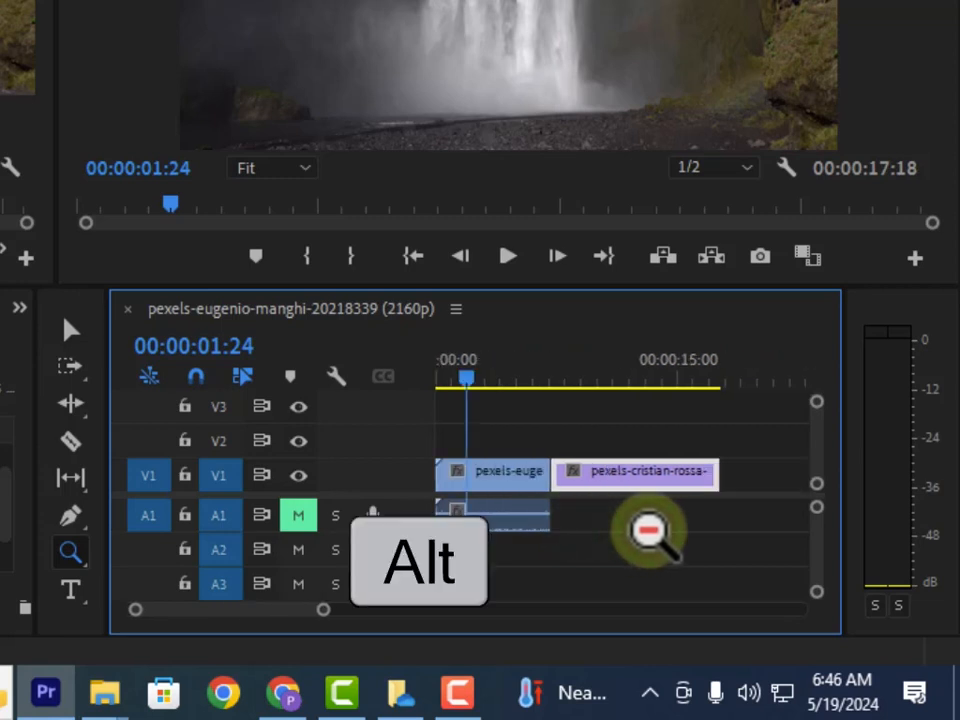
{"action": "left_click", "coordinate": [645, 532], "text": "alt"}
{"action": "left_click", "coordinate": [645, 532]}
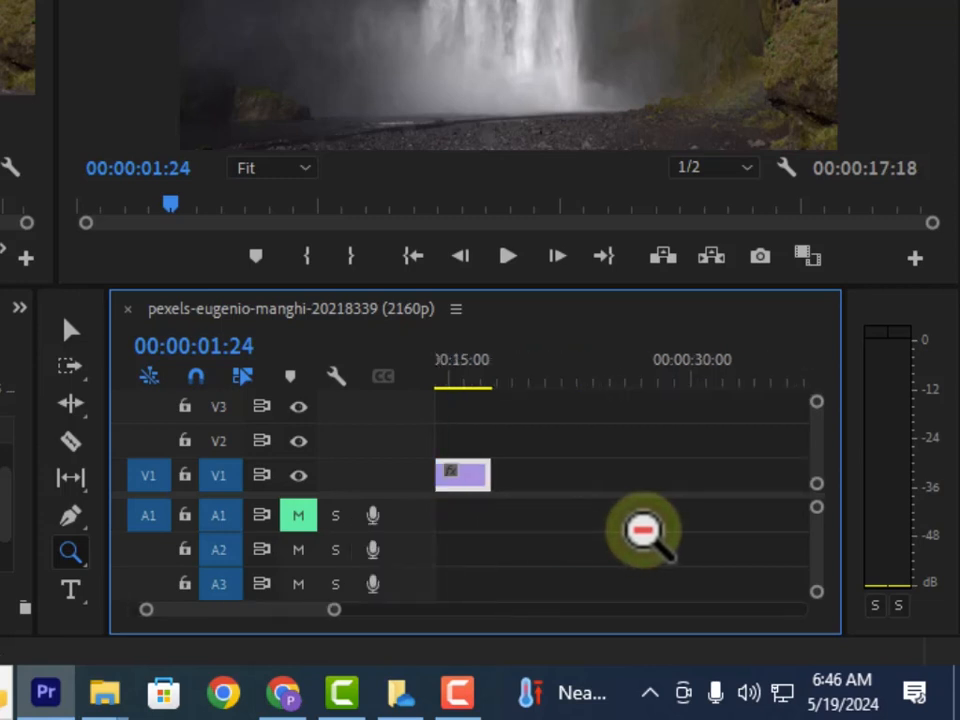
{"action": "left_click_drag", "start_coordinate": [255, 612], "coordinate": [129, 587]}
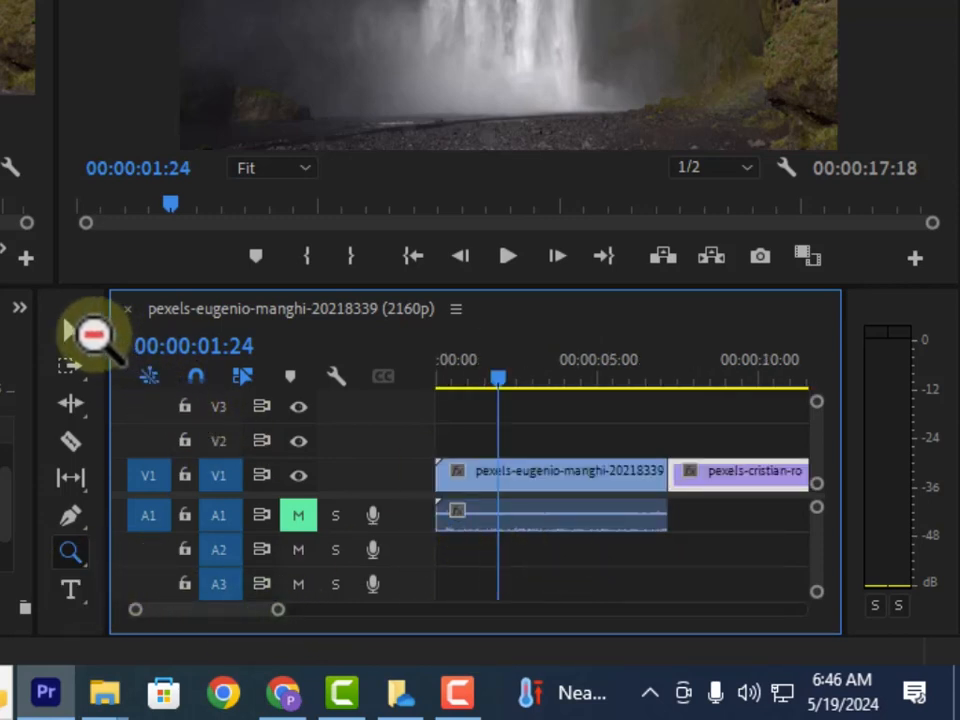
Switch back to the Selection tool and scroll the timeline along the clips and back to the beginning.
{"action": "left_click", "coordinate": [70, 329]}
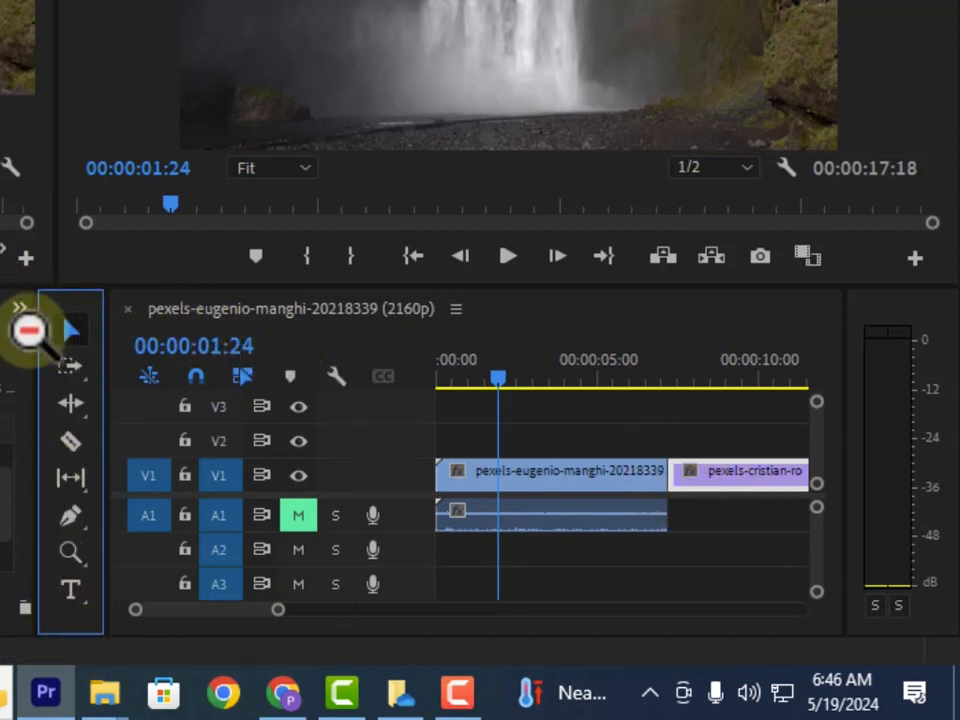
{"action": "scroll", "coordinate": [656, 488], "scroll_direction": "down", "scroll_amount": 3}
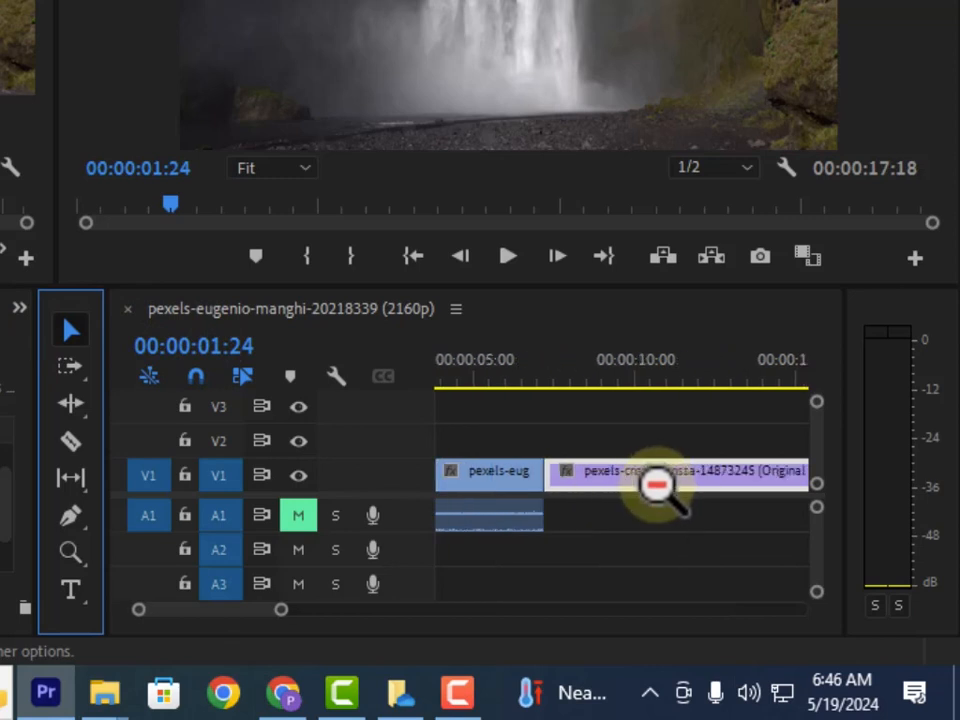
{"action": "scroll", "coordinate": [655, 488], "scroll_direction": "up", "scroll_amount": 3}
{"action": "scroll", "coordinate": [628, 450], "scroll_direction": "down", "scroll_amount": 5}
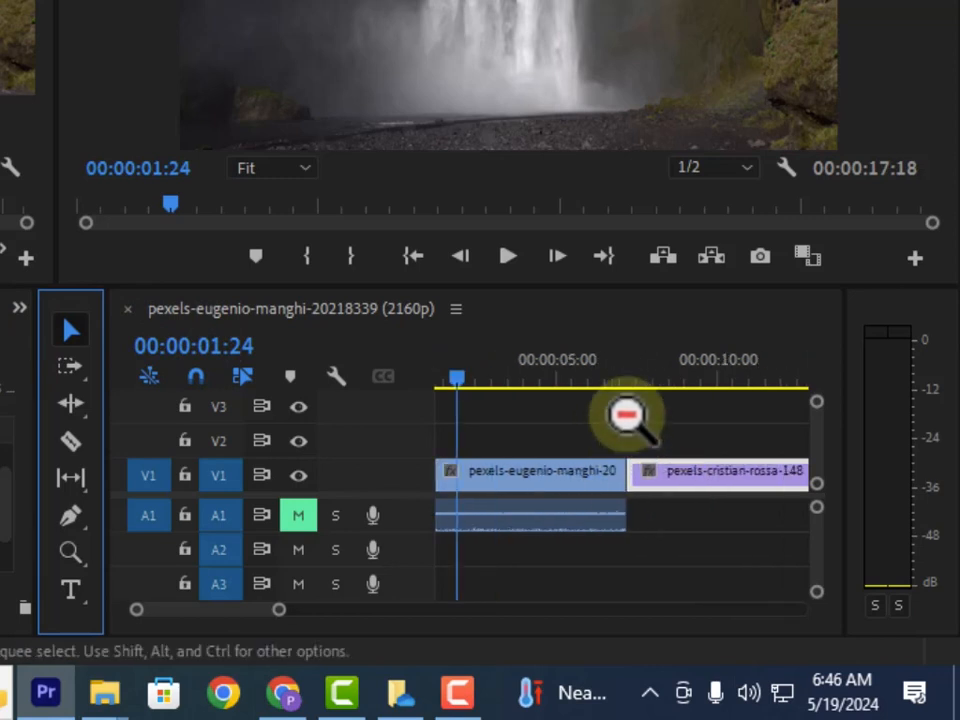
{"action": "scroll", "coordinate": [628, 403], "scroll_direction": "up", "scroll_amount": 2}
{"action": "scroll", "coordinate": [638, 418], "scroll_direction": "up", "scroll_amount": 3}
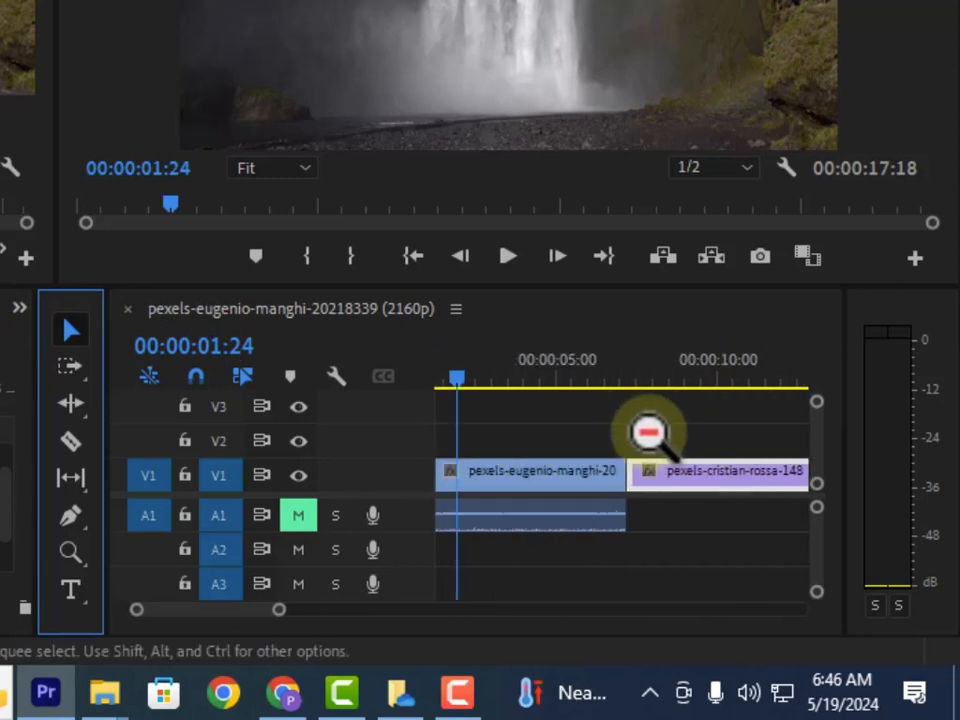
{"action": "scroll", "coordinate": [708, 456], "scroll_direction": "up", "scroll_amount": 1}
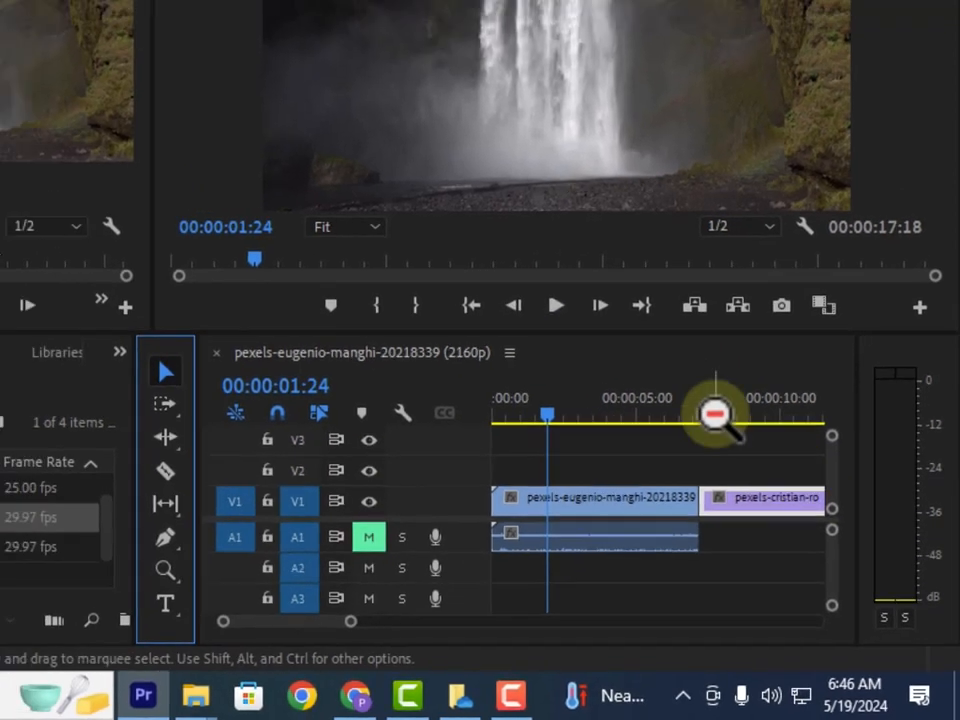